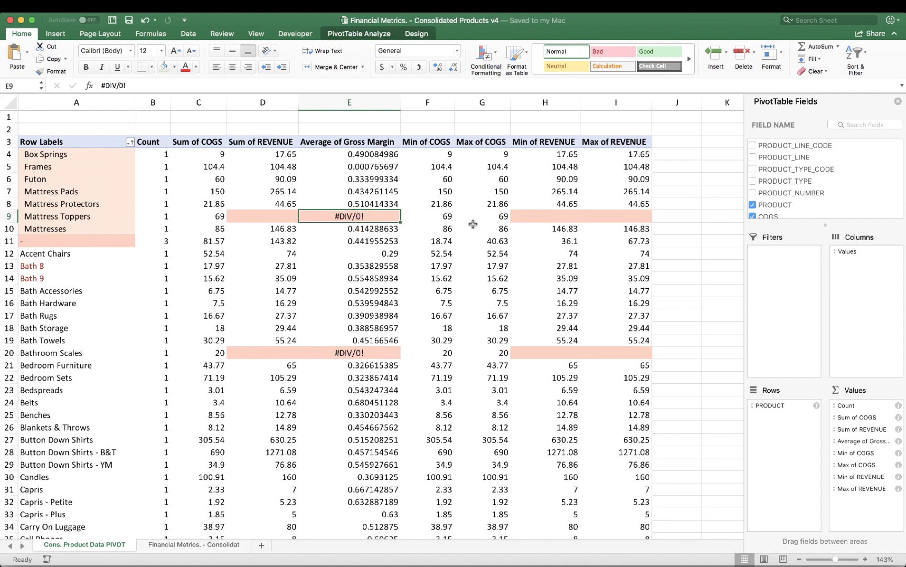
# Inspect the blank Min of REVENUE cell for Mattress Toppers in the pivot table.
pyautogui.click(544, 216)
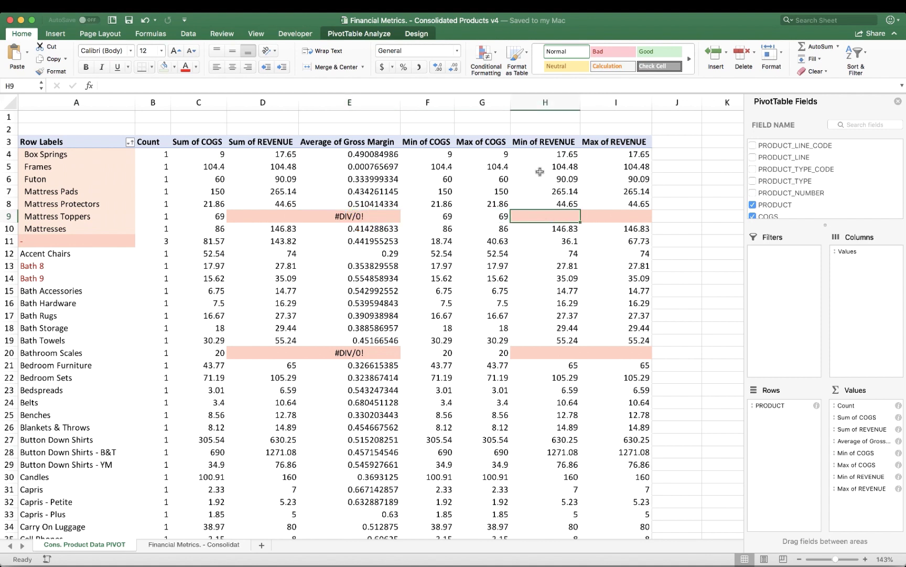
pyautogui.click(552, 191)
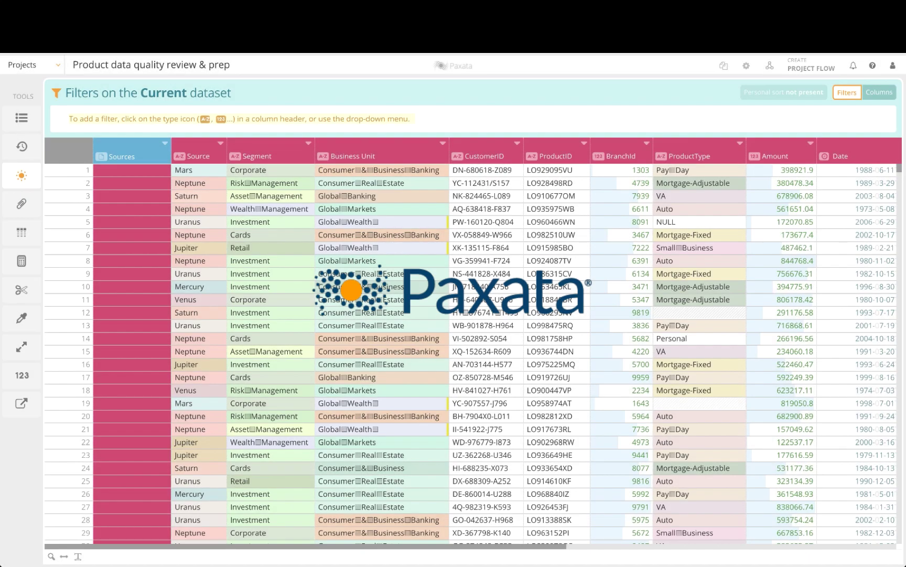
# Switch to Paxata and open a values filter on the ProductType column to examine its unique, blank and invalid entries.
pyautogui.click(740, 144)
pyautogui.click(690, 172)
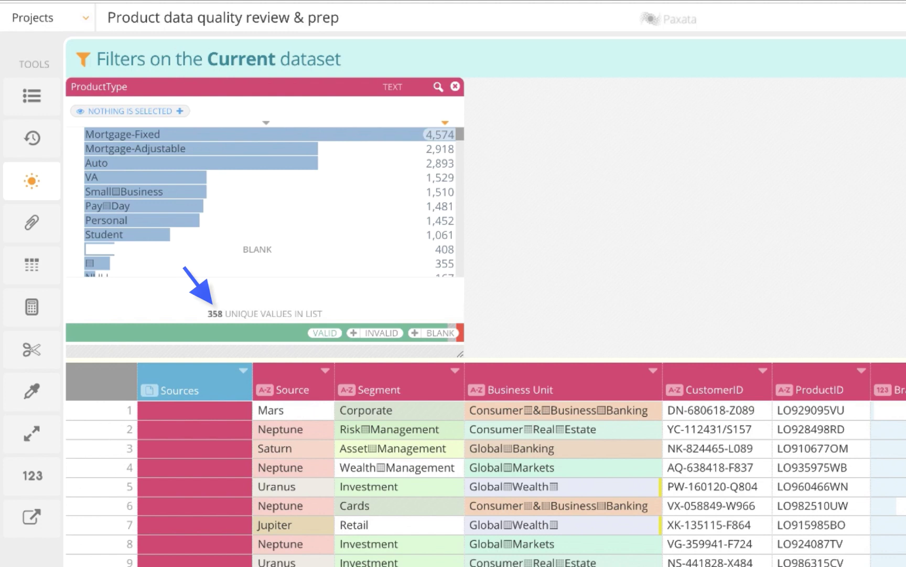
pyautogui.moveTo(445, 336)
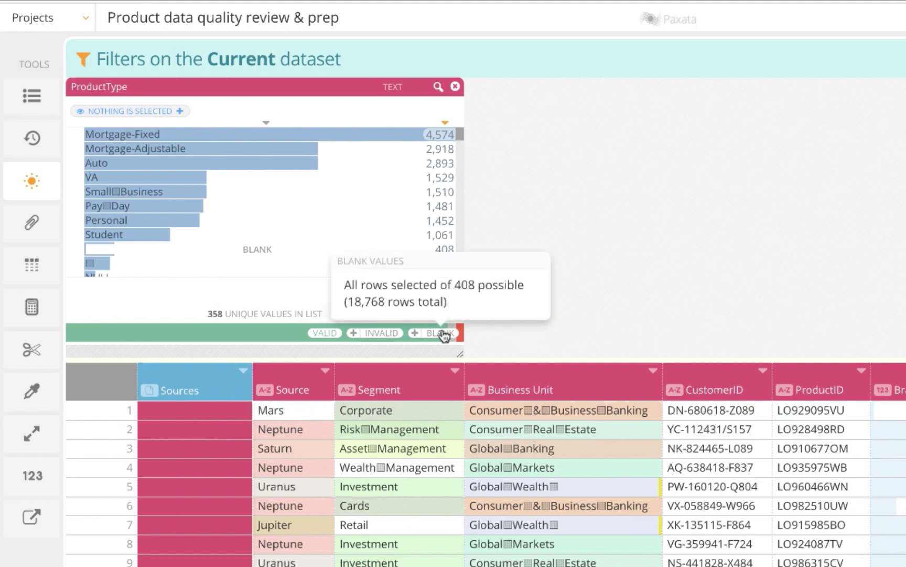
pyautogui.moveTo(370, 343)
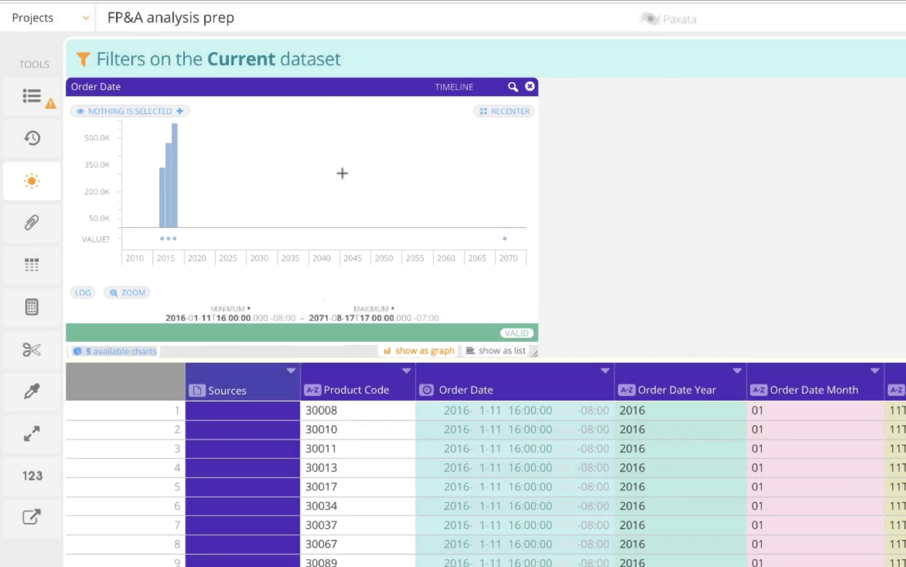
# In the FP&A analysis prep project, select the Order Date outlier near 2070 and the Gross Margin outliers at both ends of the histogram.
pyautogui.click(507, 237)
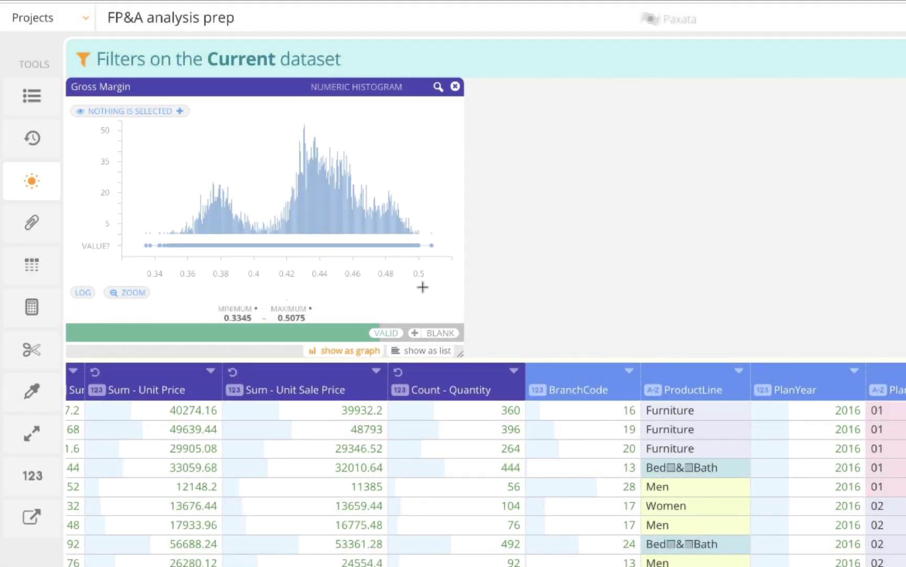
pyautogui.moveTo(436, 332)
pyautogui.click(432, 244)
pyautogui.click(146, 245)
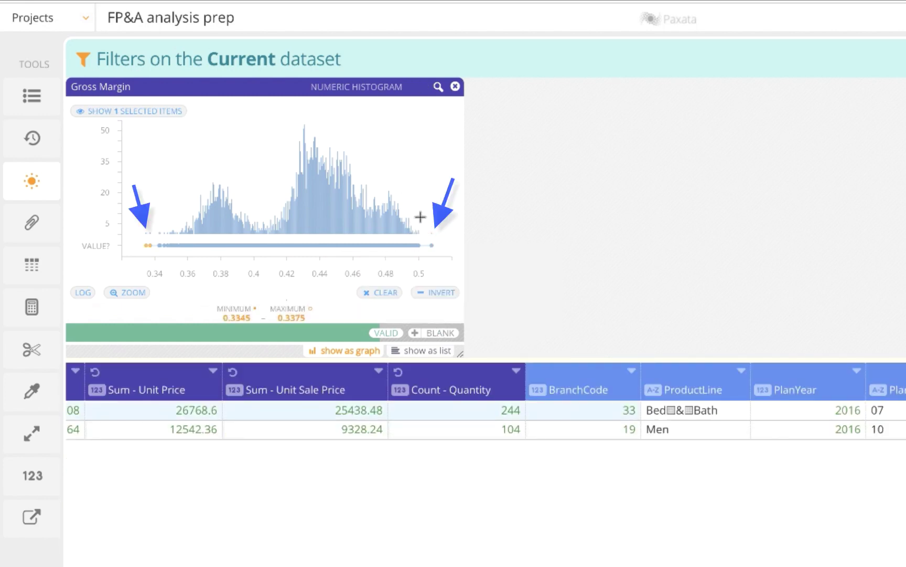
pyautogui.keyDown('ctrl'); pyautogui.click(433, 243); pyautogui.keyUp('ctrl')
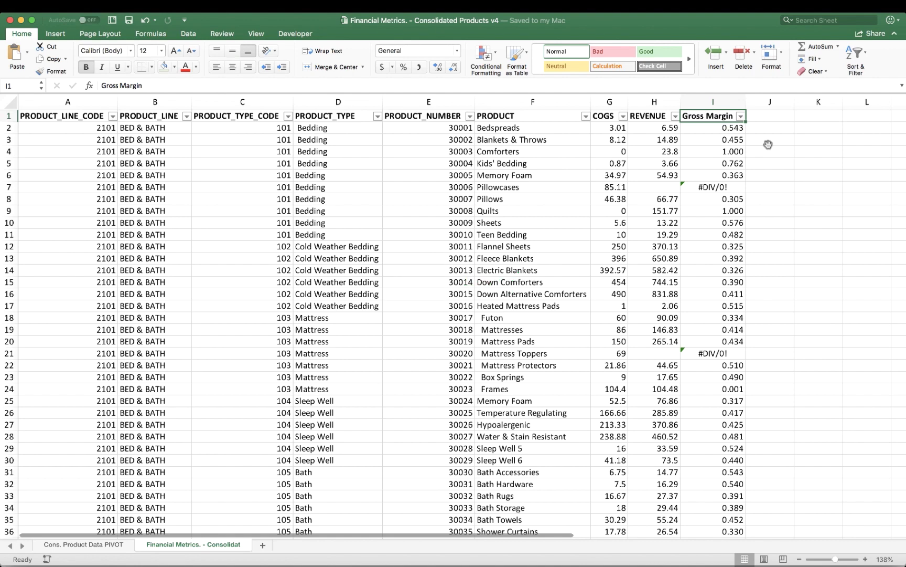
pyautogui.click(188, 33)
pyautogui.click(686, 139)
pyautogui.doubleClick(686, 139)
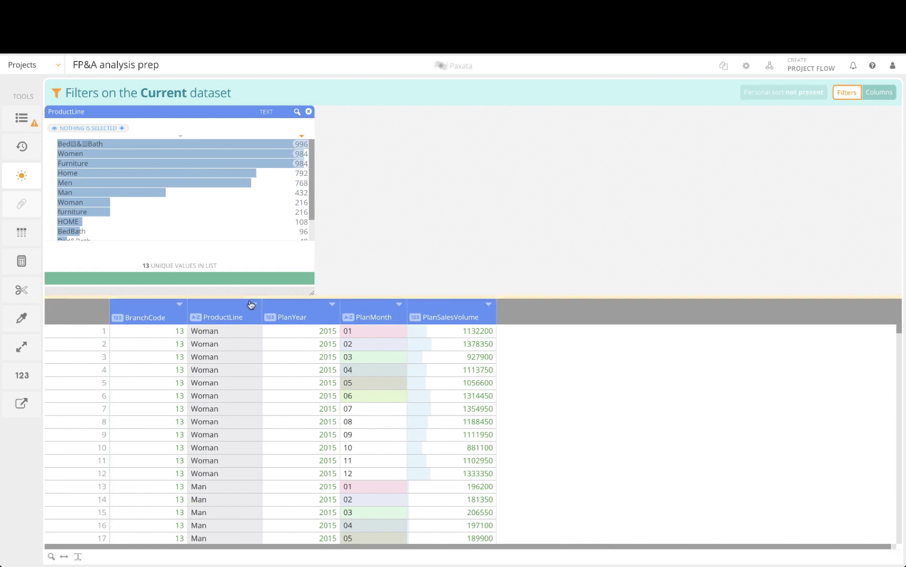
# Cluster and edit the ProductLine column using metaphone with Most Frequent Value, select all clusters on the page and save.
pyautogui.click(254, 305)
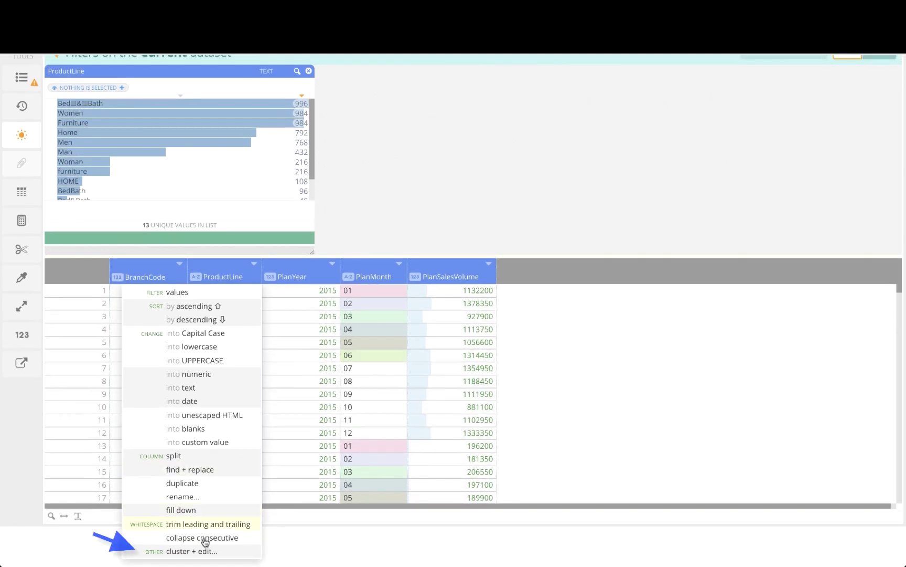
pyautogui.click(200, 549)
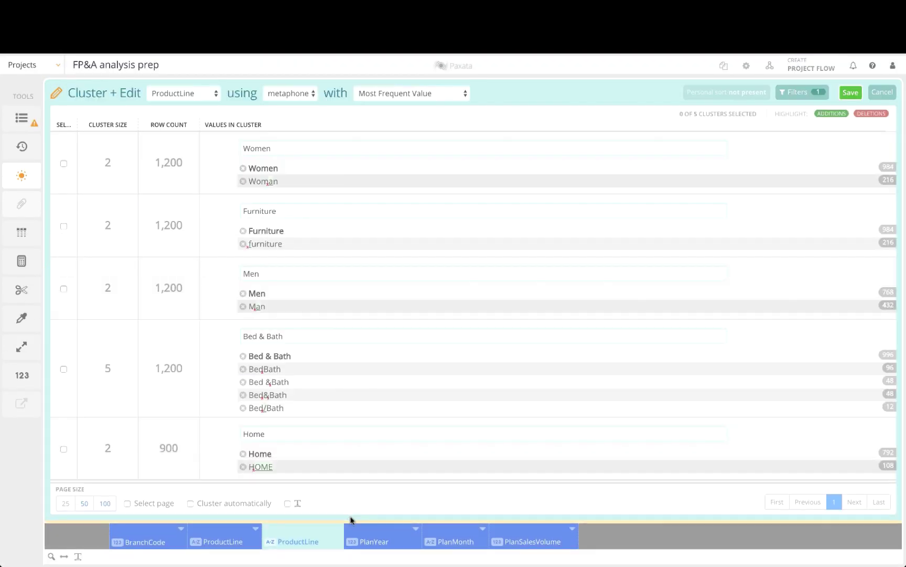
pyautogui.click(128, 501)
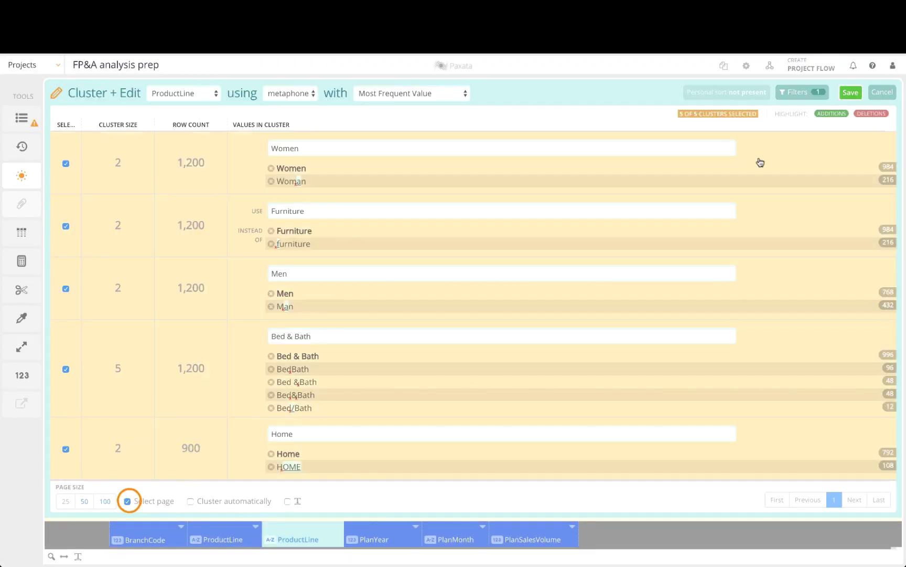
pyautogui.click(850, 94)
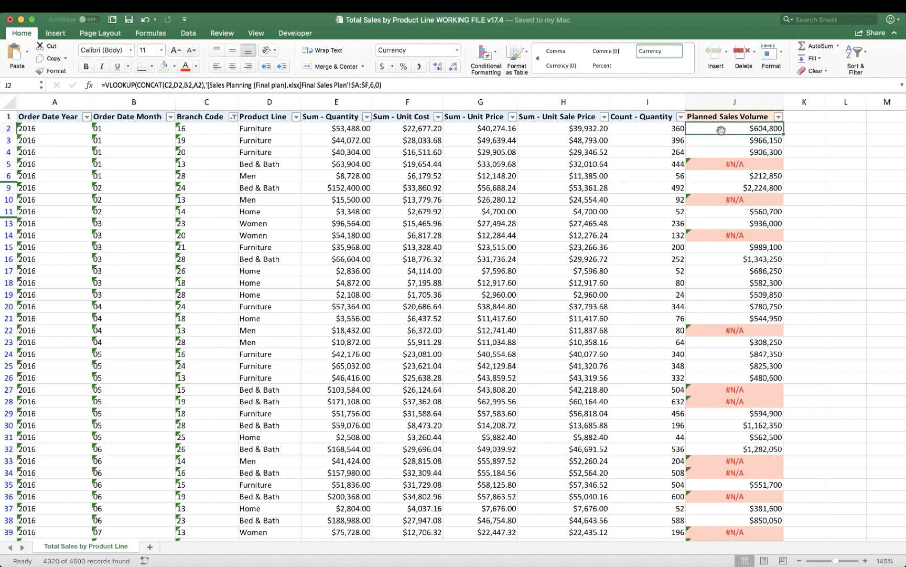
# In the Excel sales workbook, inspect the VLOOKUP formula in cell J2 and the Branch Code filter.
pyautogui.doubleClick(722, 128)
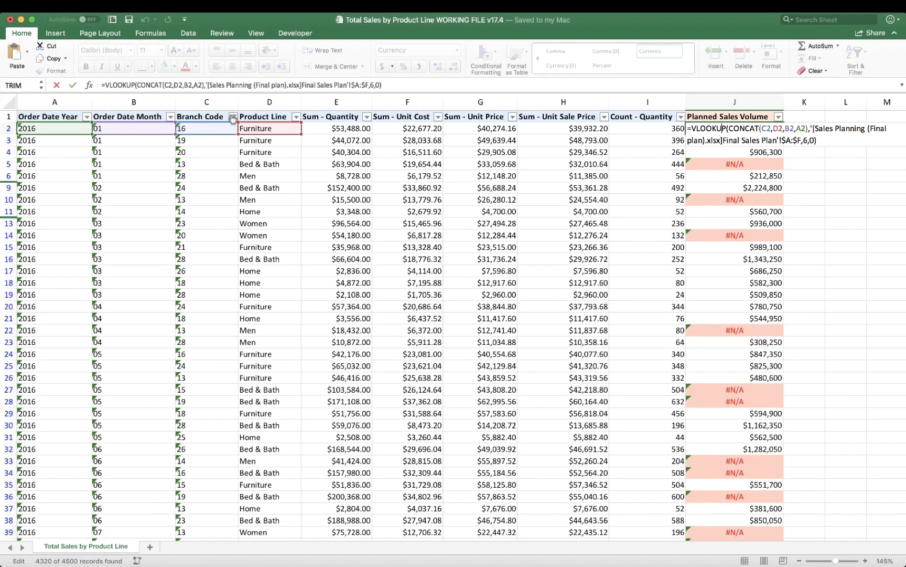
pyautogui.click(233, 116)
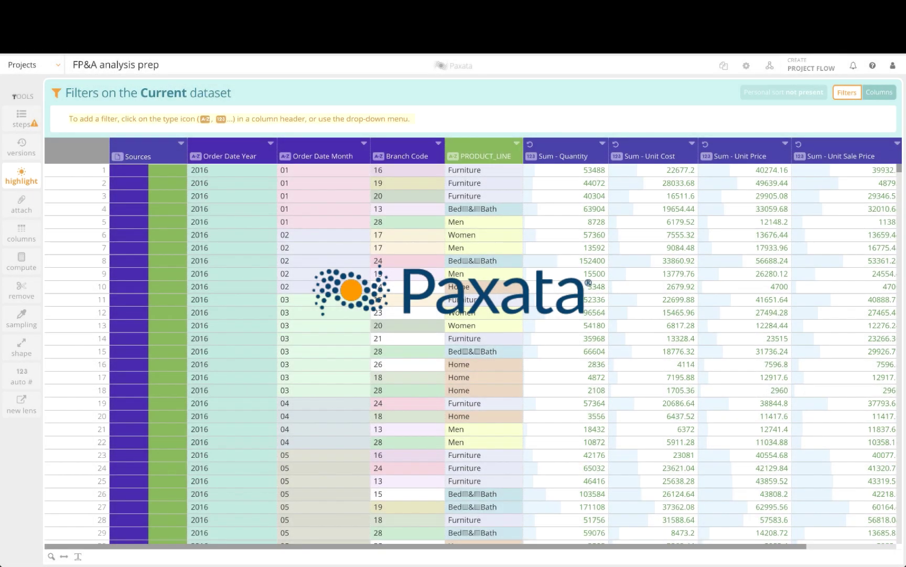
# Switch to Paxata and start a lookup on the full Sales Planning (Final plan) dataset.
pyautogui.click(21, 213)
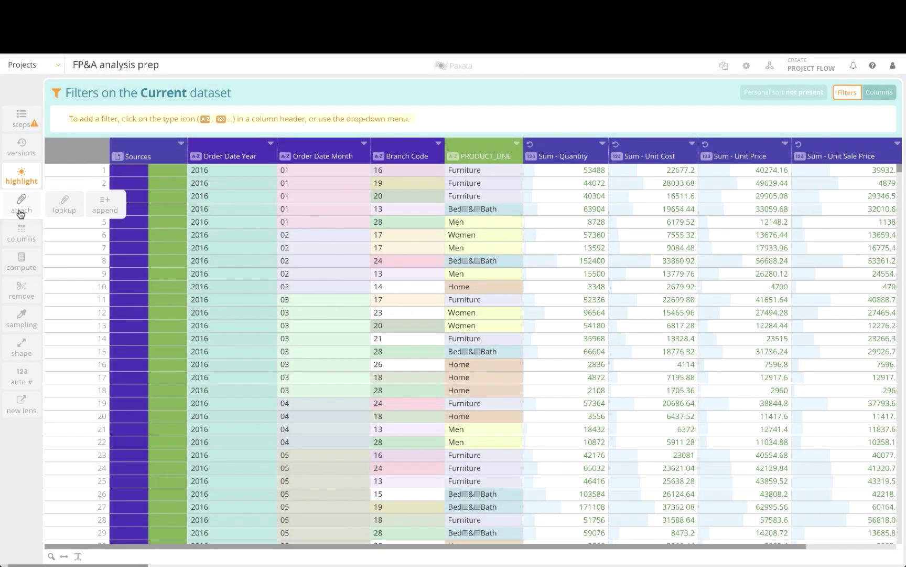
pyautogui.click(62, 206)
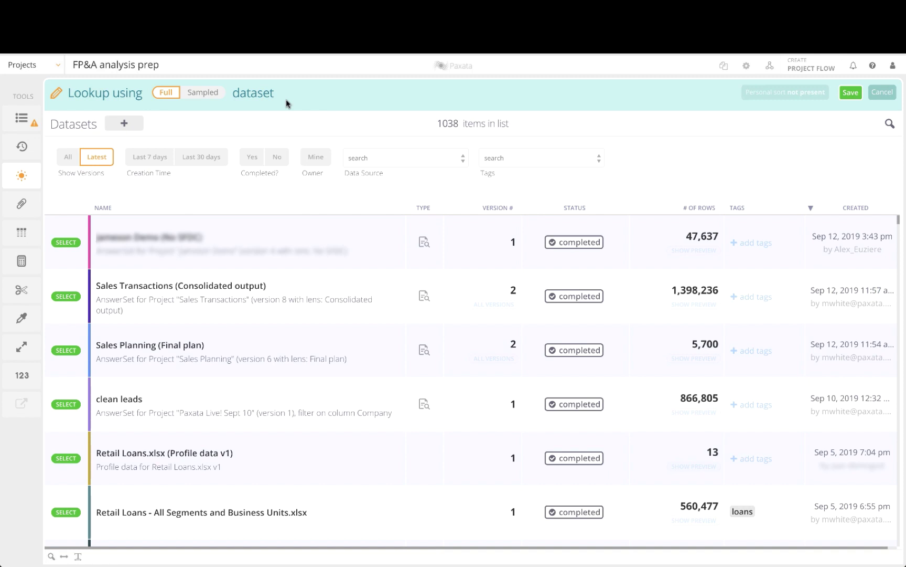
pyautogui.click(65, 350)
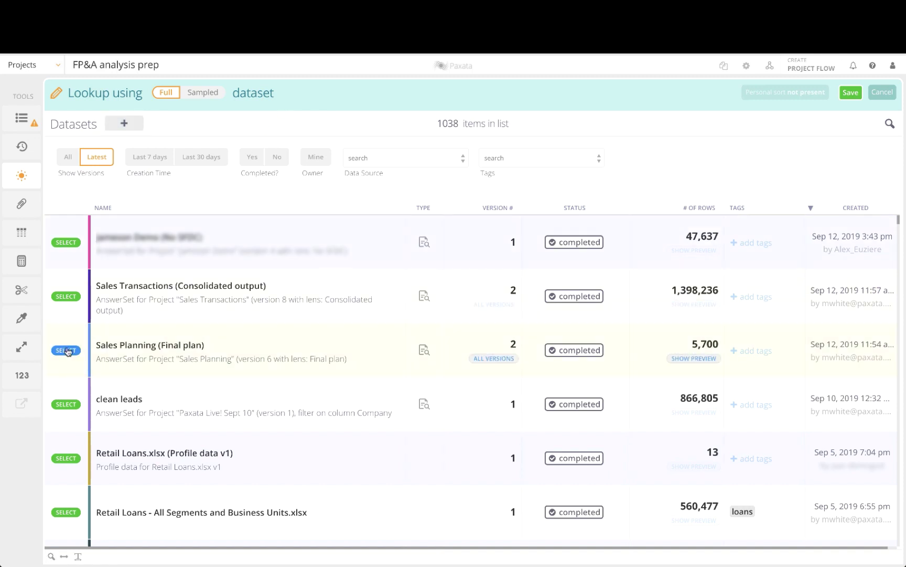
# Connect Branch Code, Order Date Month, Order Date Year and PRODUCT_LINE to BranchCode, PlanMonth, PlanYear and ProductLine of Sales Planning (Final plan).
pyautogui.click(344, 226)
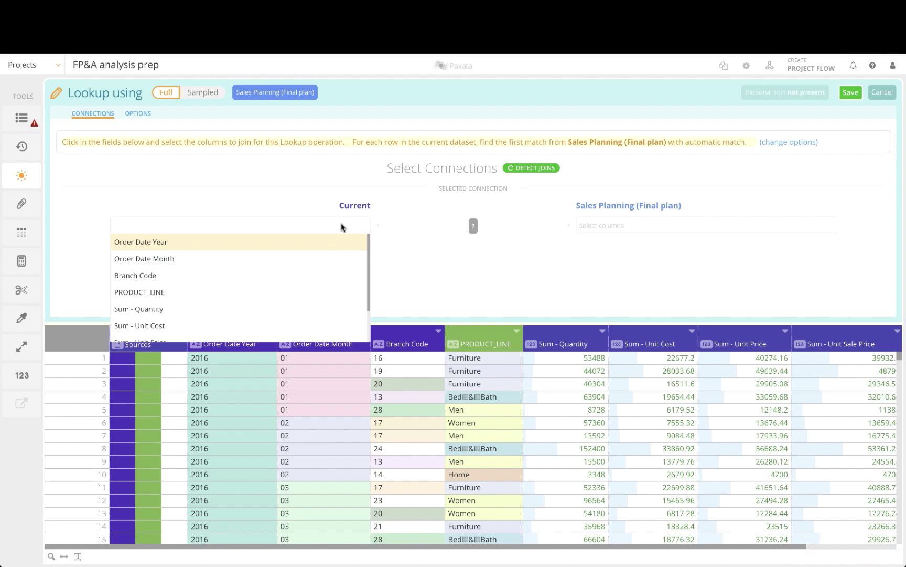
pyautogui.click(260, 278)
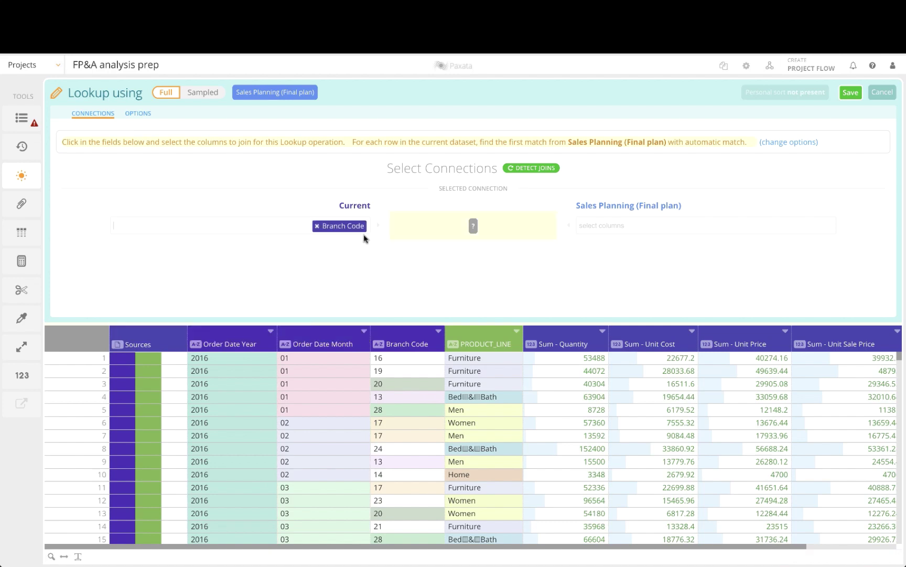
pyautogui.click(362, 229)
pyautogui.click(239, 276)
pyautogui.click(606, 228)
pyautogui.click(606, 242)
pyautogui.click(629, 242)
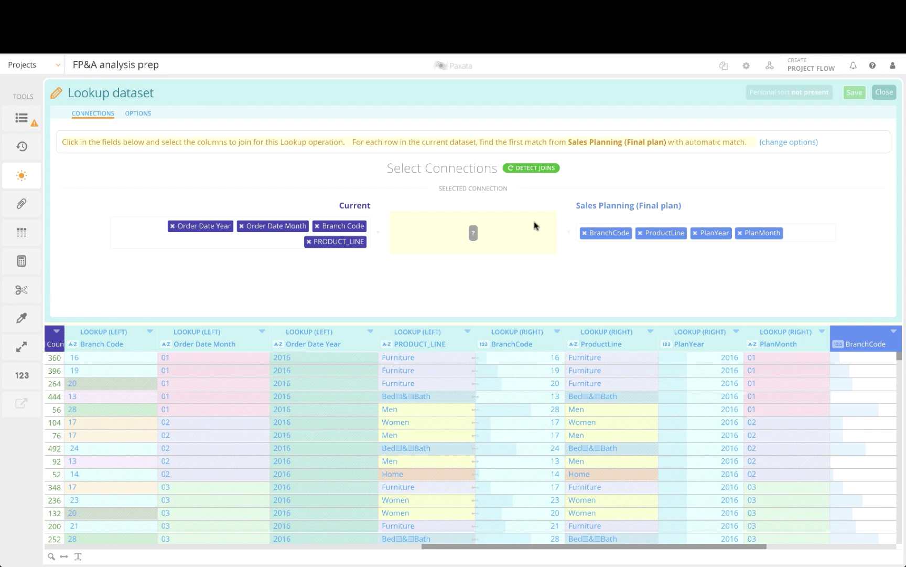
# Run join detection, then set the lookup type to keep unmatched rows and save the lookup.
pyautogui.click(549, 169)
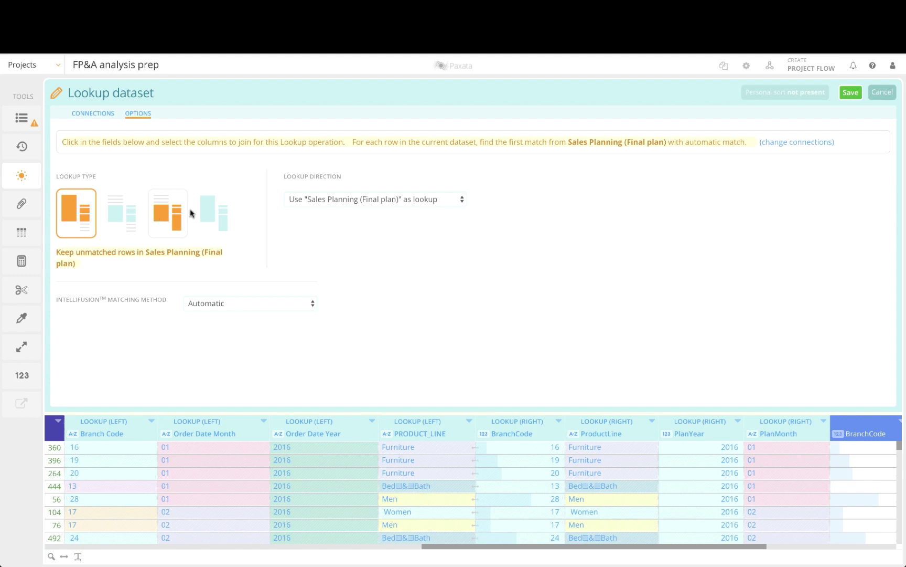
pyautogui.click(212, 213)
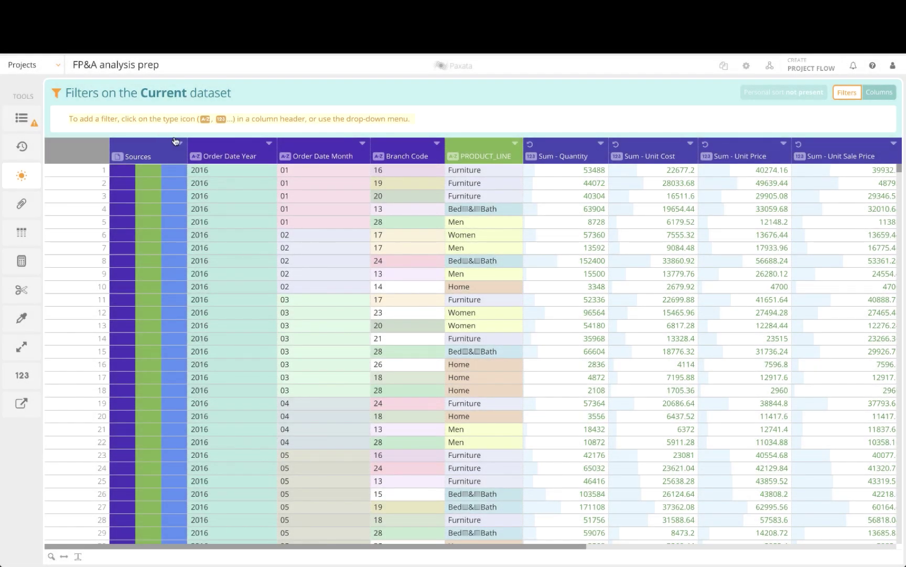
# Filter the Sources column to only the rows from [Sales Planning (Final plan) v.1].
pyautogui.click(139, 177)
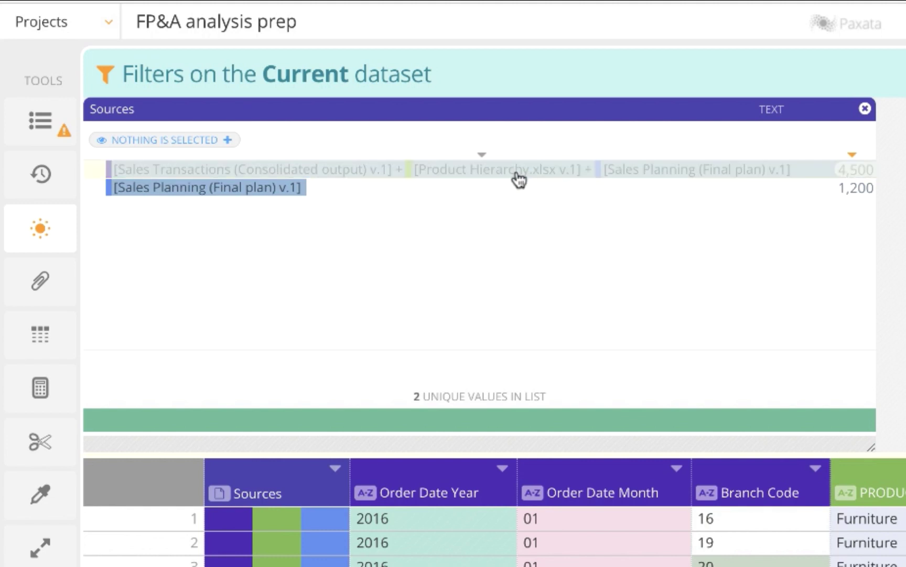
pyautogui.click(265, 198)
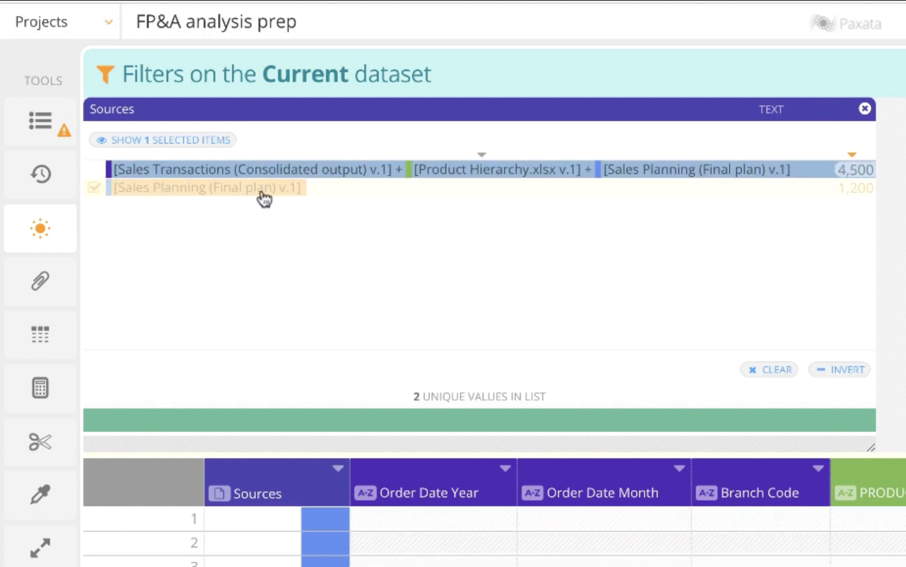